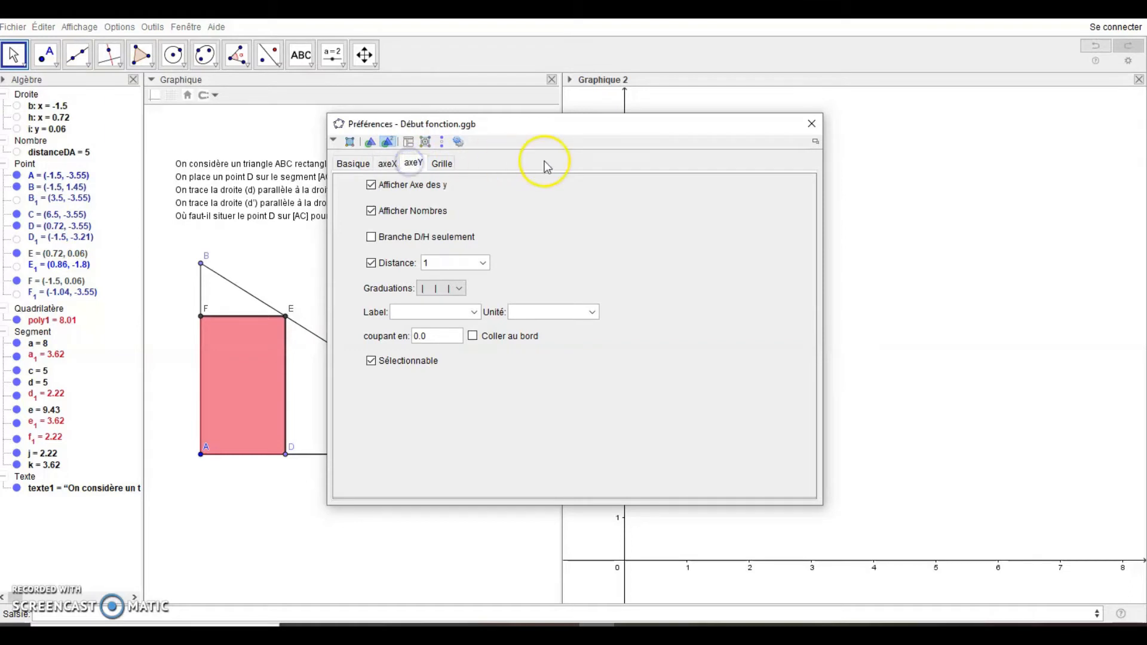
Close the Graphique 2 preferences with axes at x 0 to 8 and y up to 10
{"action": "left_click", "coordinate": [812, 124]}
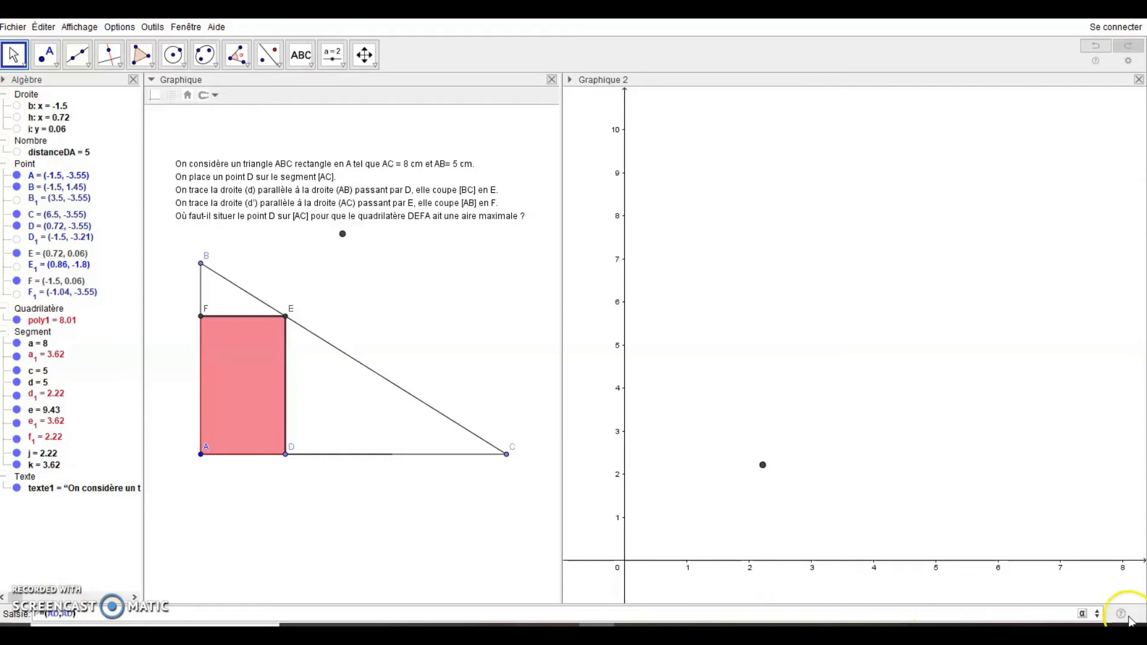
Enter P=(AD,AD×AF) in the input bar, creating point P at (2.22, 8.01)
{"action": "left_click", "coordinate": [1084, 615]}
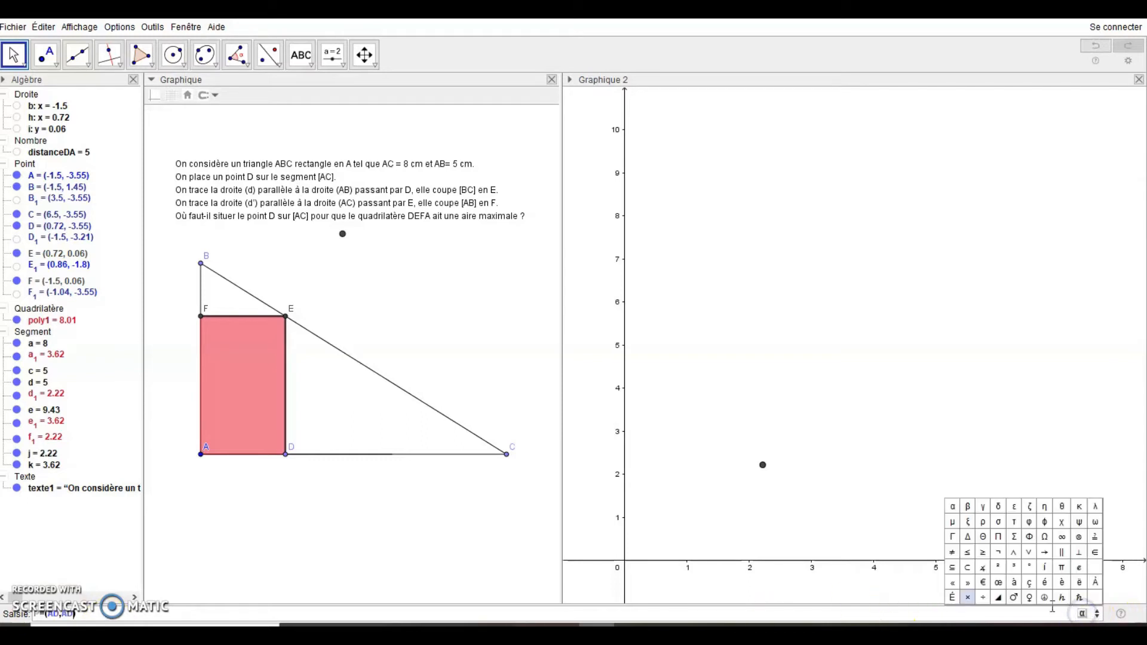
{"action": "left_click", "coordinate": [968, 599]}
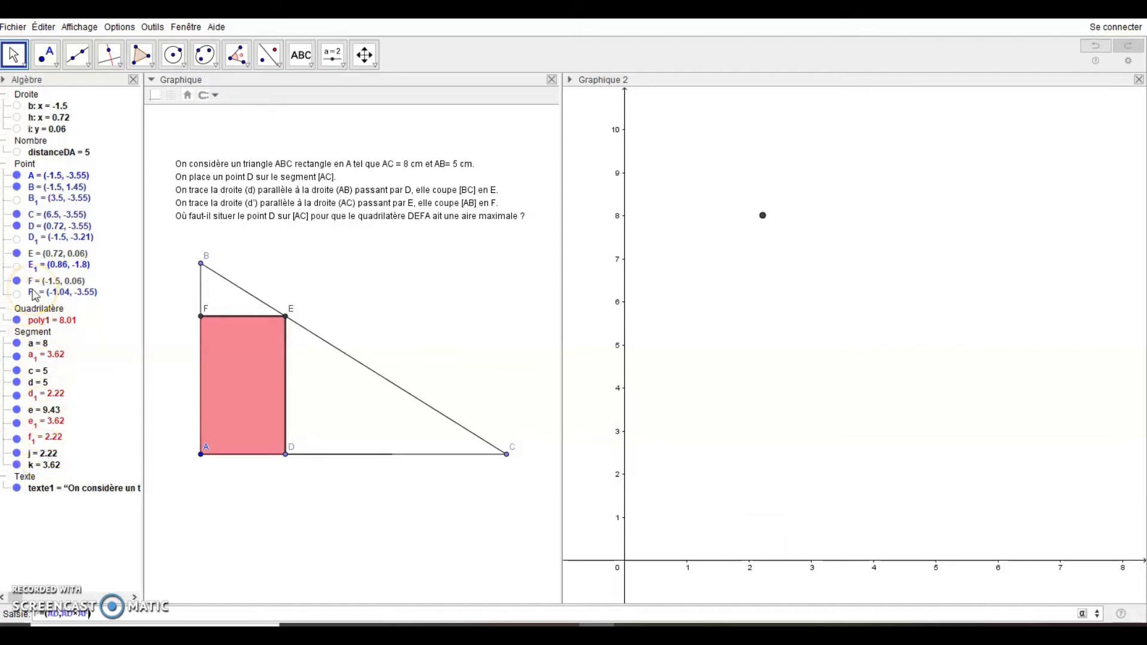
{"action": "key", "text": "Return"}
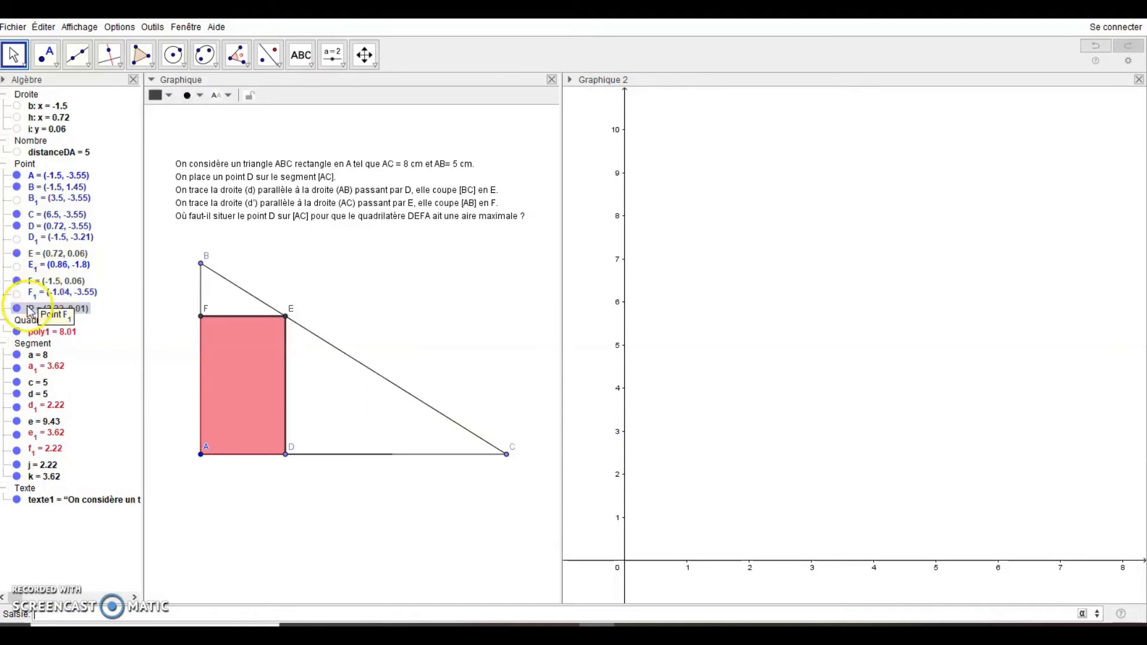
Set point P's location to Graphique 2 only, removing it from Graphique and Graphique 3D
{"action": "right_click", "coordinate": [25, 311]}
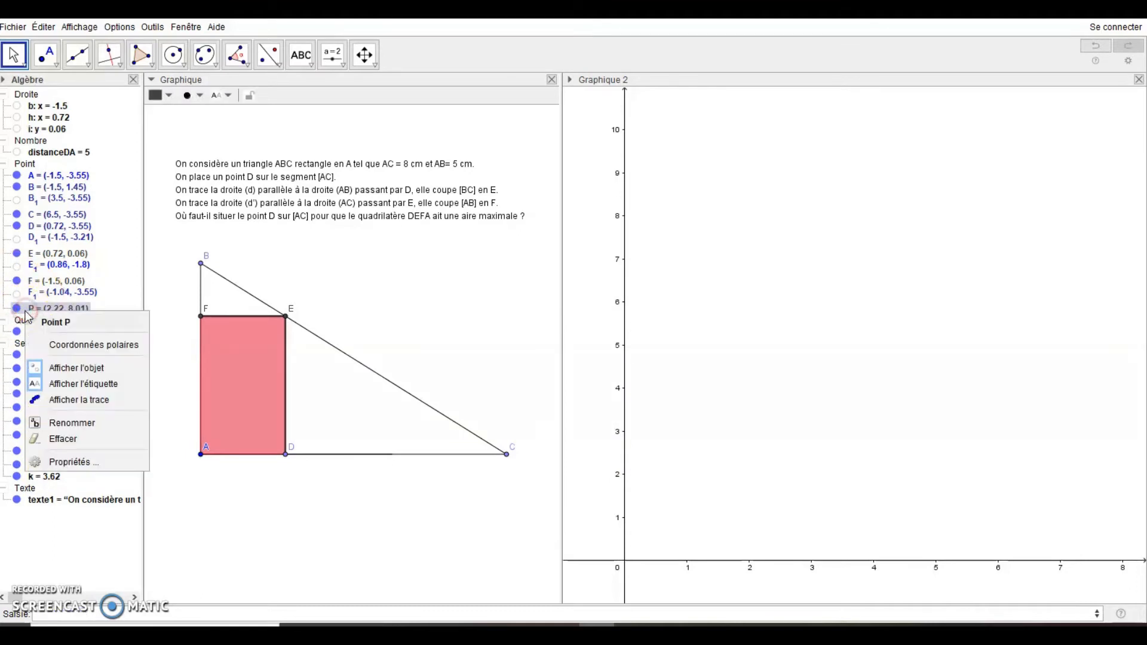
{"action": "left_click", "coordinate": [60, 460]}
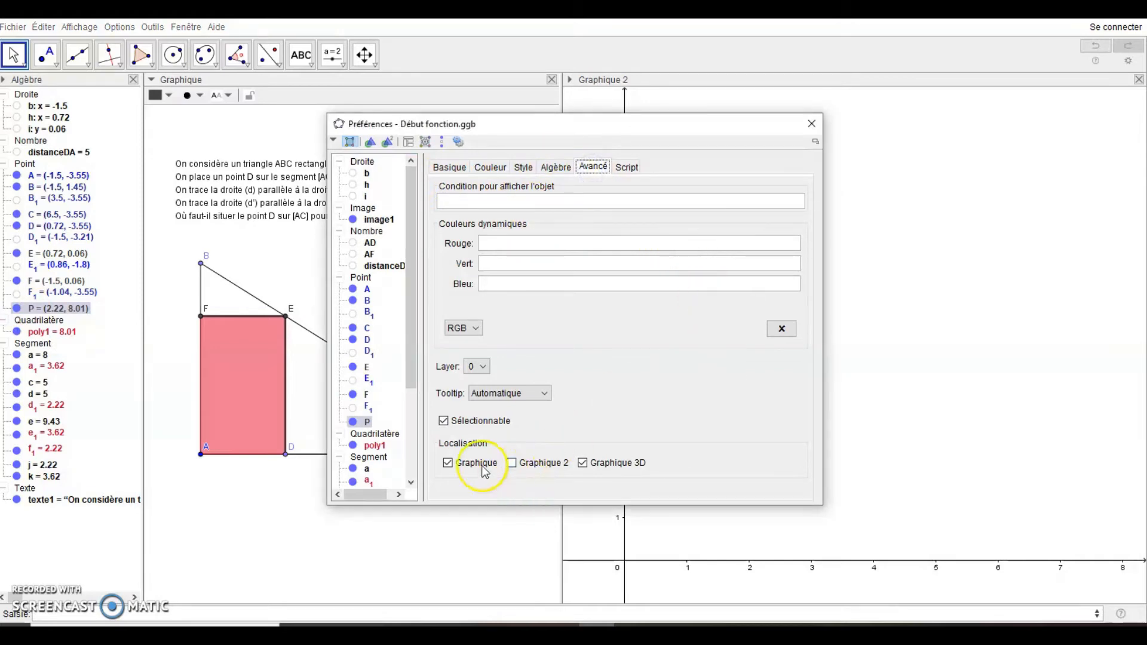
{"action": "left_click", "coordinate": [456, 465]}
{"action": "left_click", "coordinate": [512, 463]}
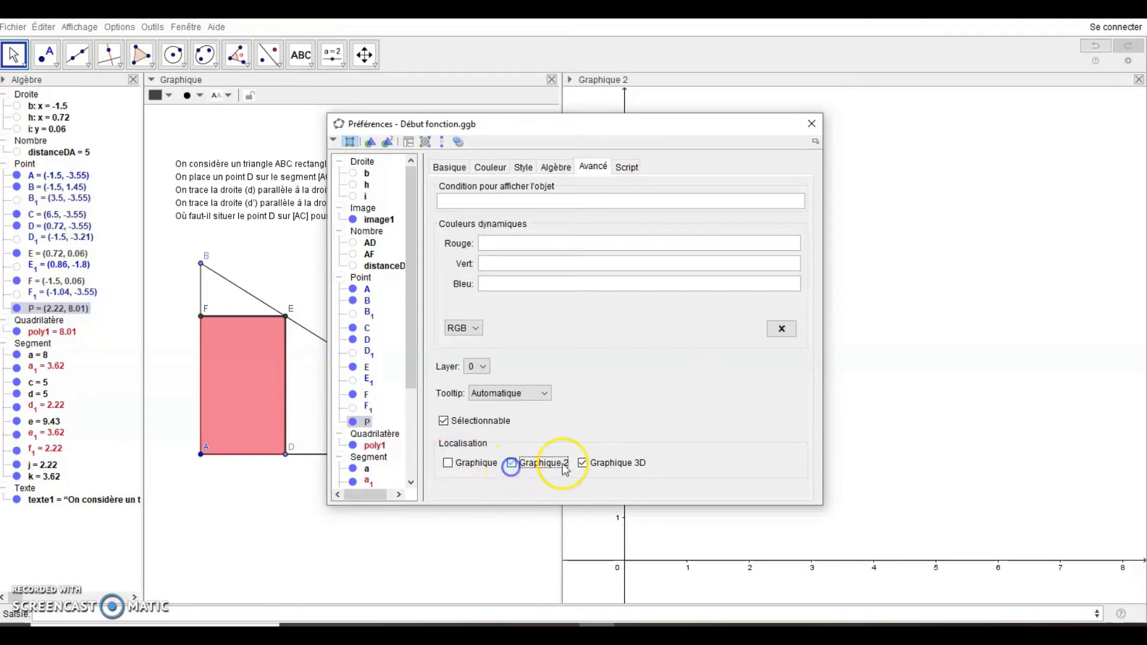
{"action": "left_click", "coordinate": [583, 464]}
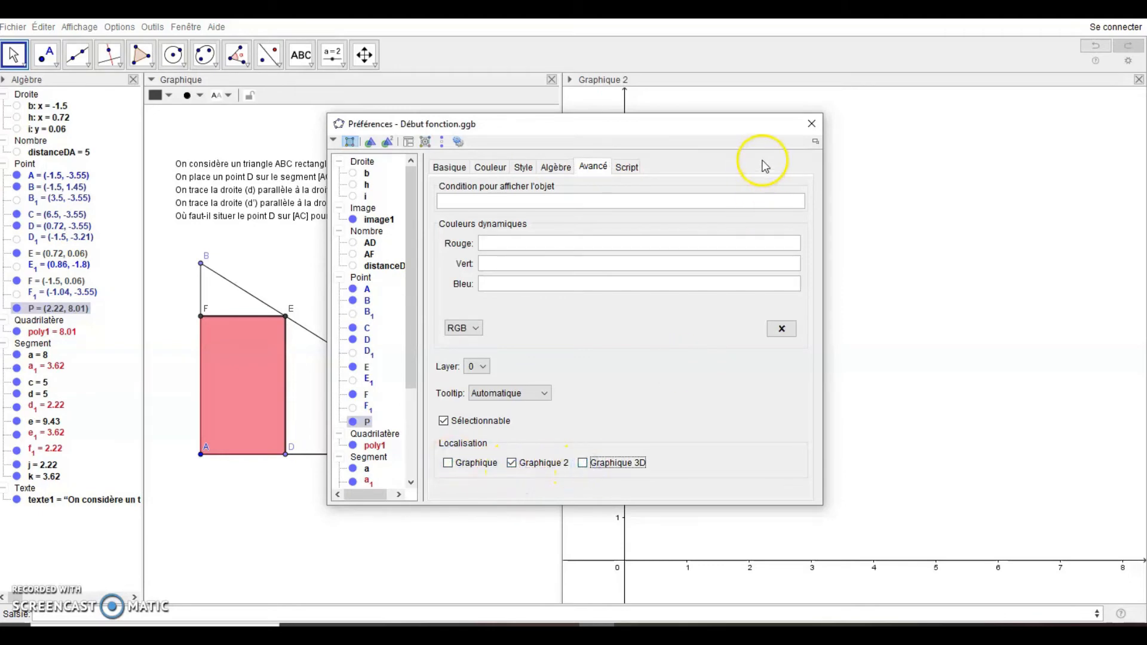
{"action": "left_click", "coordinate": [811, 126]}
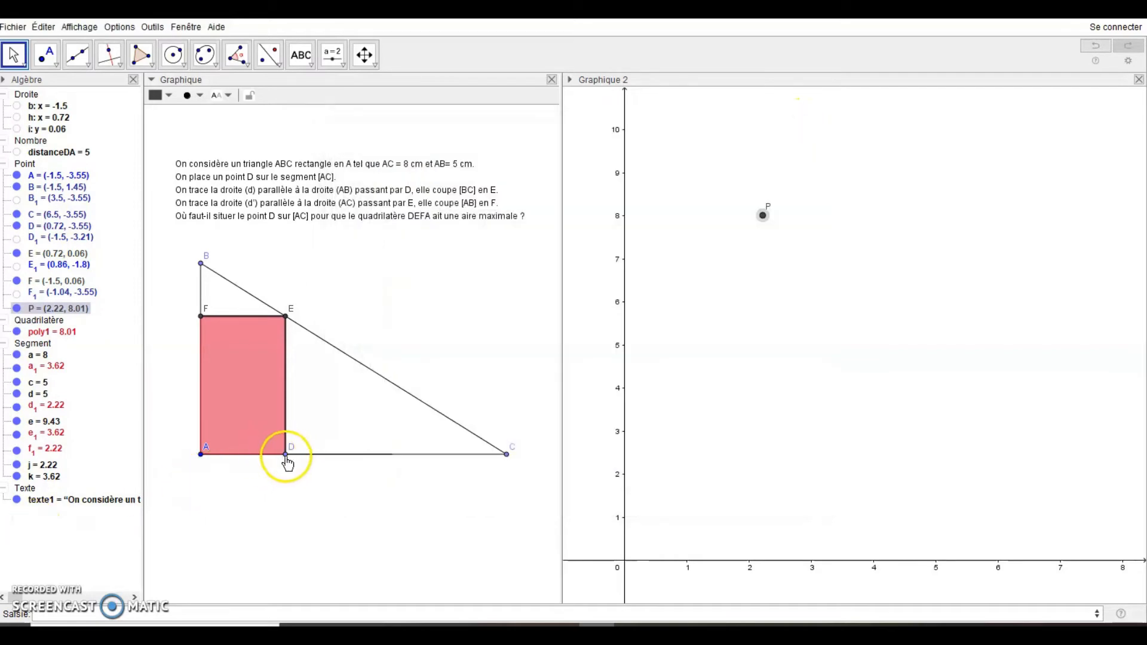
Turn on P's trace and slide D along [AC], drawing an arch peaking at 10 near x=4
{"action": "left_click_drag", "start_coordinate": [282, 460], "coordinate": [324, 443]}
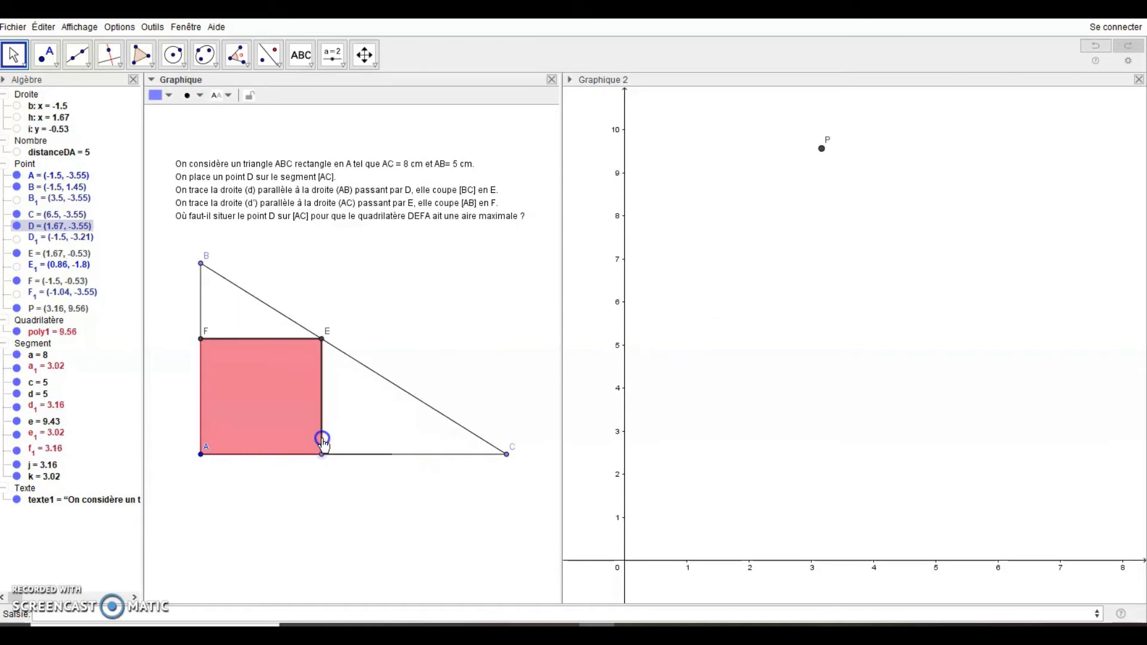
{"action": "right_click", "coordinate": [822, 149]}
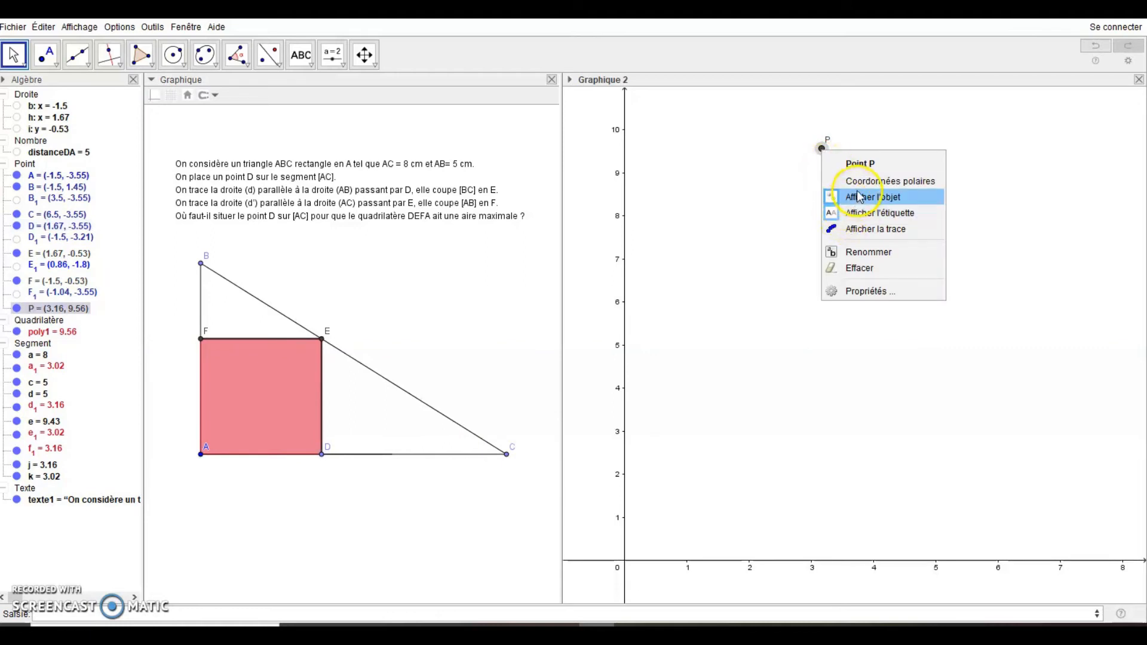
{"action": "left_click", "coordinate": [861, 230]}
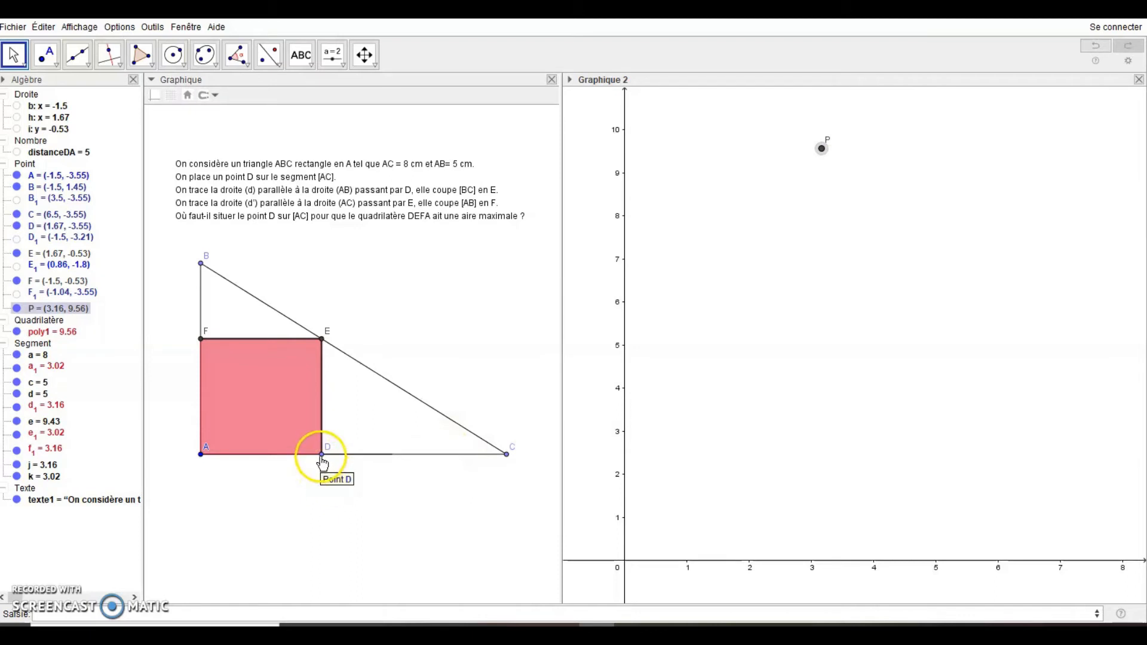
{"action": "left_click", "coordinate": [322, 456]}
{"action": "mouse_move", "coordinate": [325, 464]}
{"action": "left_mouse_down"}
{"action": "mouse_move", "coordinate": [507, 471]}
{"action": "mouse_move", "coordinate": [383, 472]}
{"action": "mouse_move", "coordinate": [193, 501]}
{"action": "left_mouse_up"}
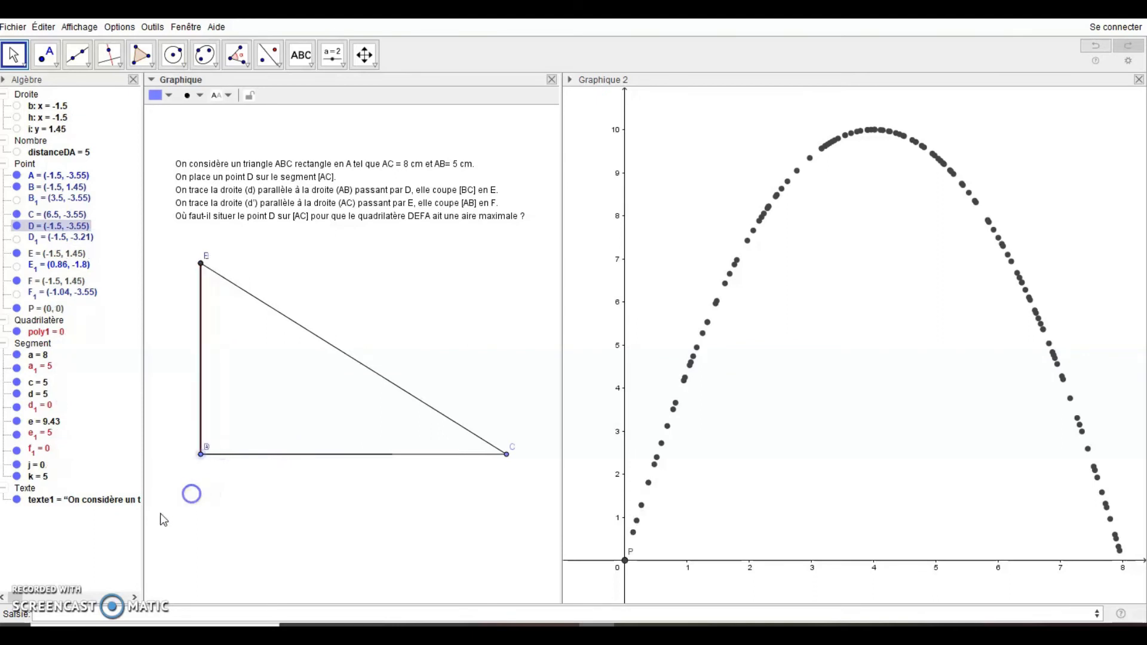
Show the Tableur spreadsheet view and dock it to the right of Graphique 2
{"action": "left_click", "coordinate": [63, 612]}
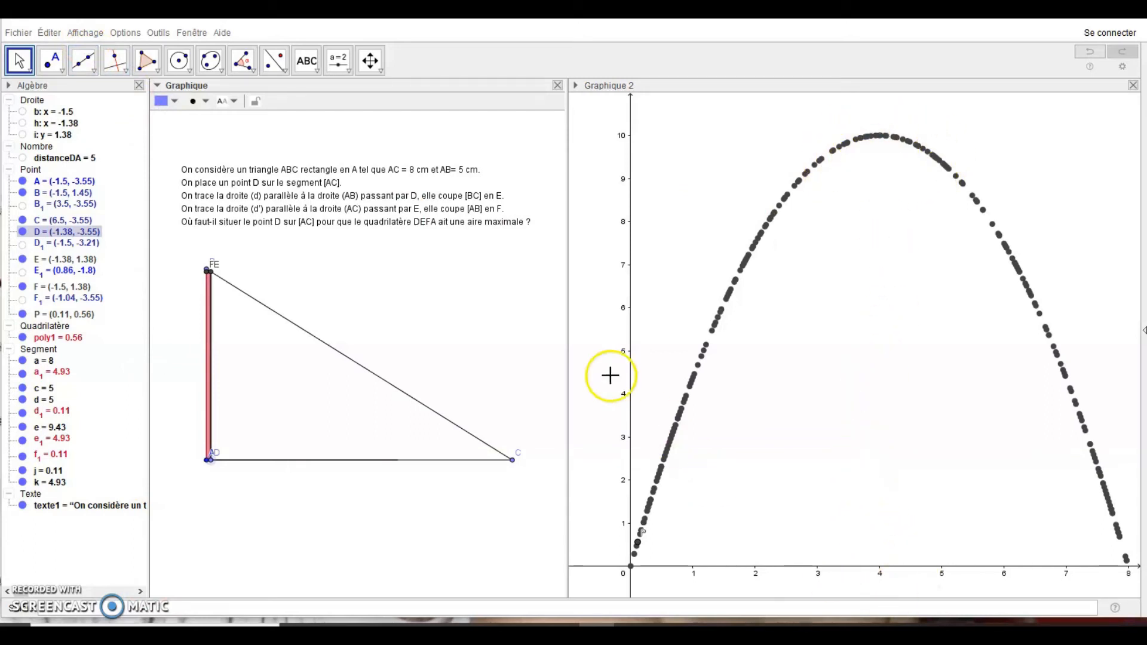
{"action": "left_click", "coordinate": [75, 34]}
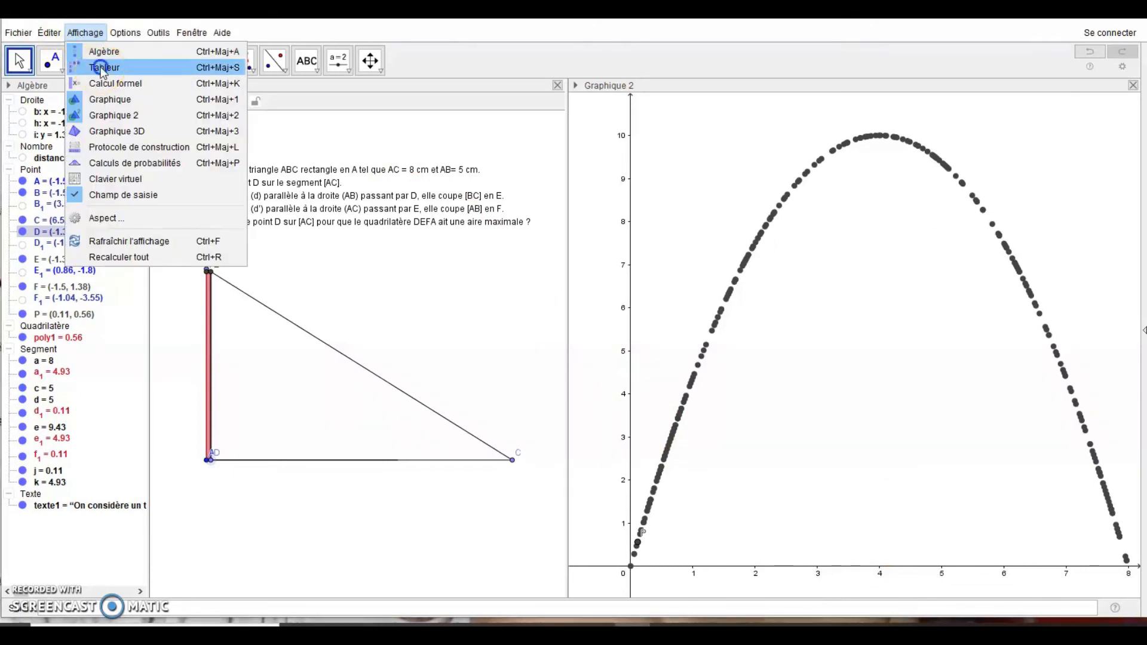
{"action": "left_click", "coordinate": [100, 69]}
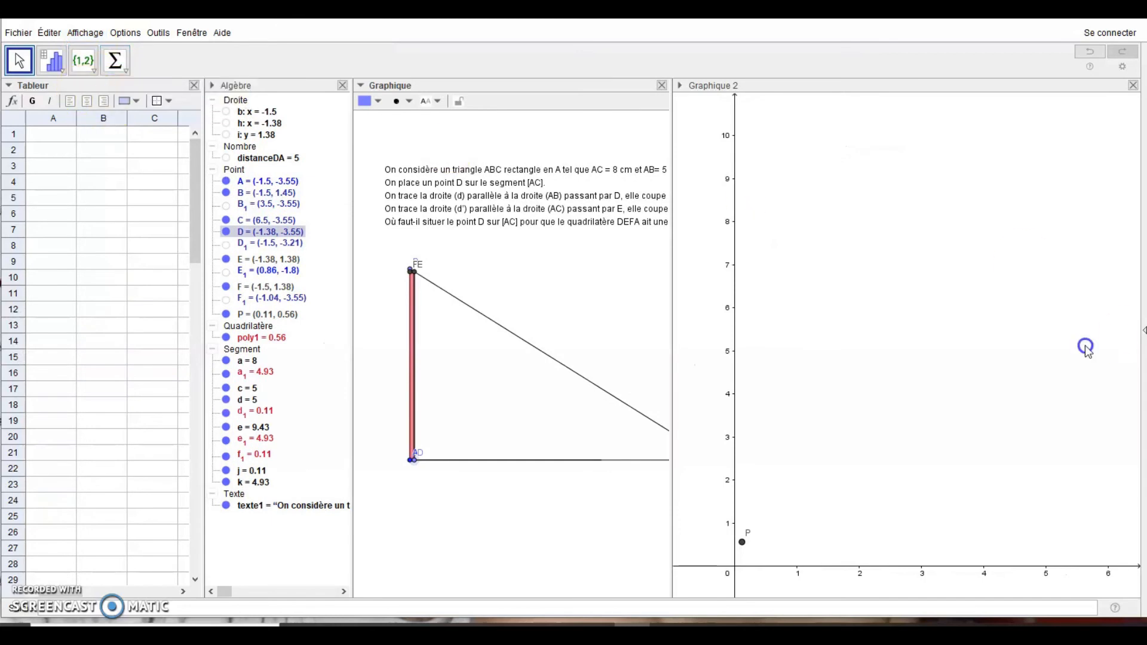
{"action": "left_click_drag", "start_coordinate": [1087, 350], "coordinate": [1129, 350]}
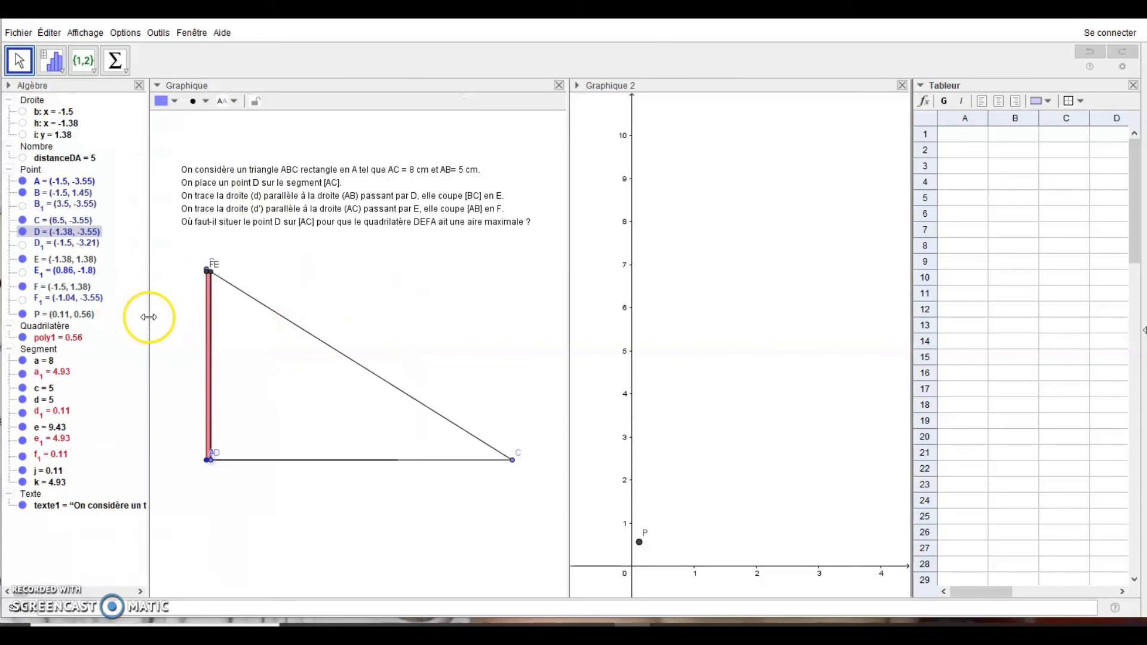
Narrow the Algebra panel and zoom out Graphique 2, clearing the old trace
{"action": "left_click_drag", "start_coordinate": [148, 317], "coordinate": [73, 317]}
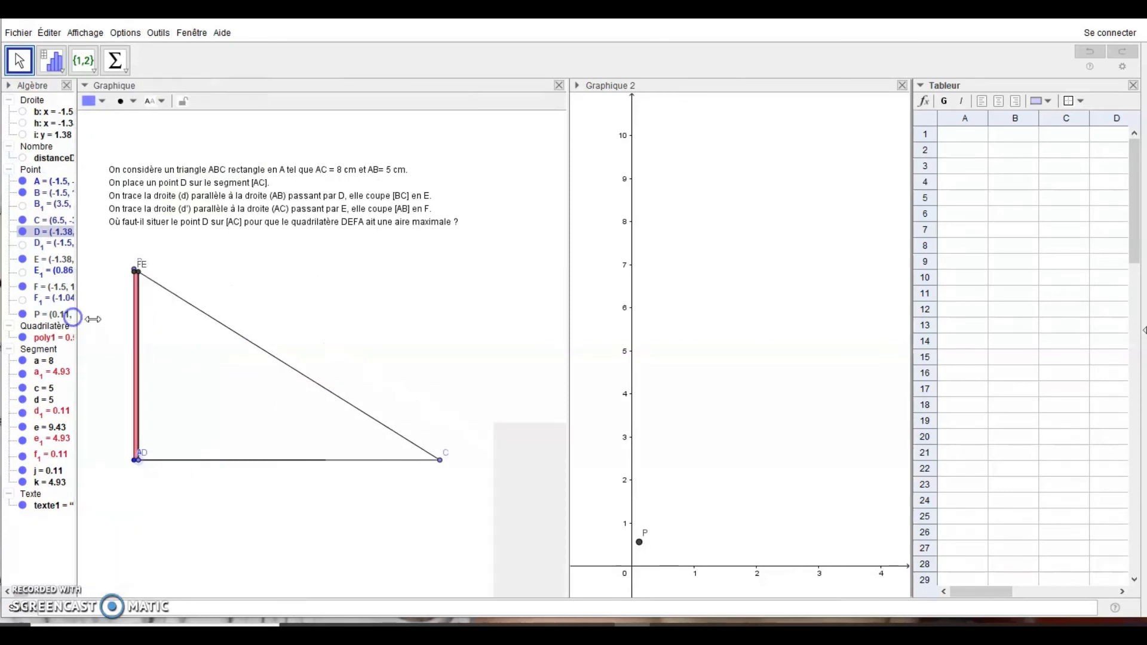
{"action": "left_click_drag", "start_coordinate": [568, 359], "coordinate": [474, 365]}
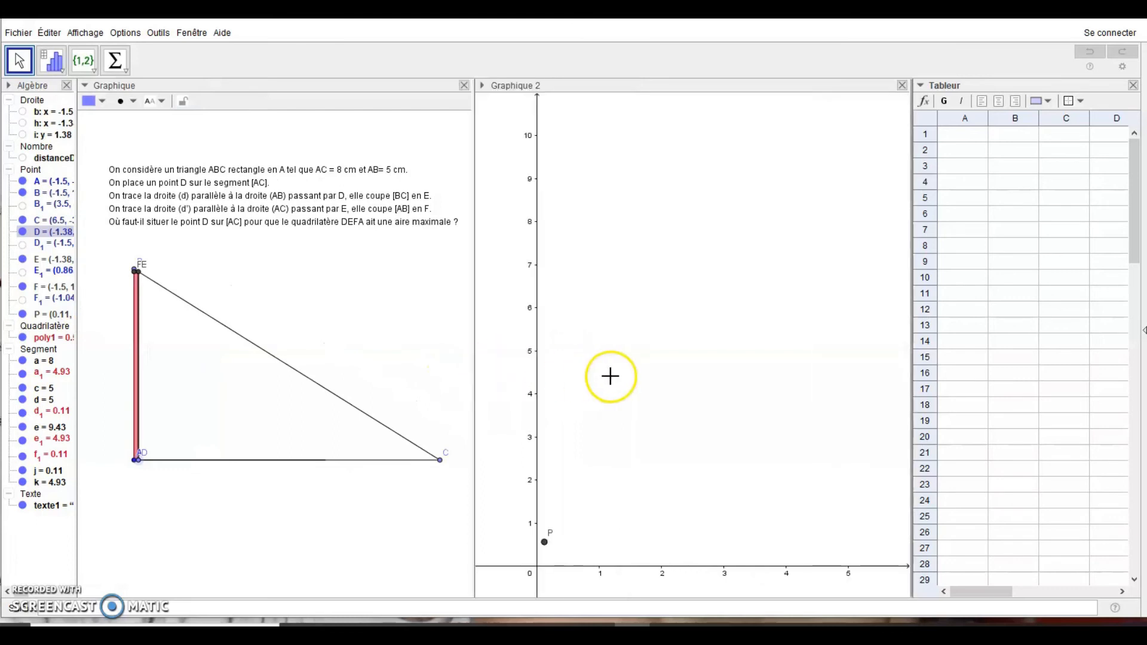
{"action": "scroll", "coordinate": [620, 375], "scroll_direction": "down", "scroll_amount": 3}
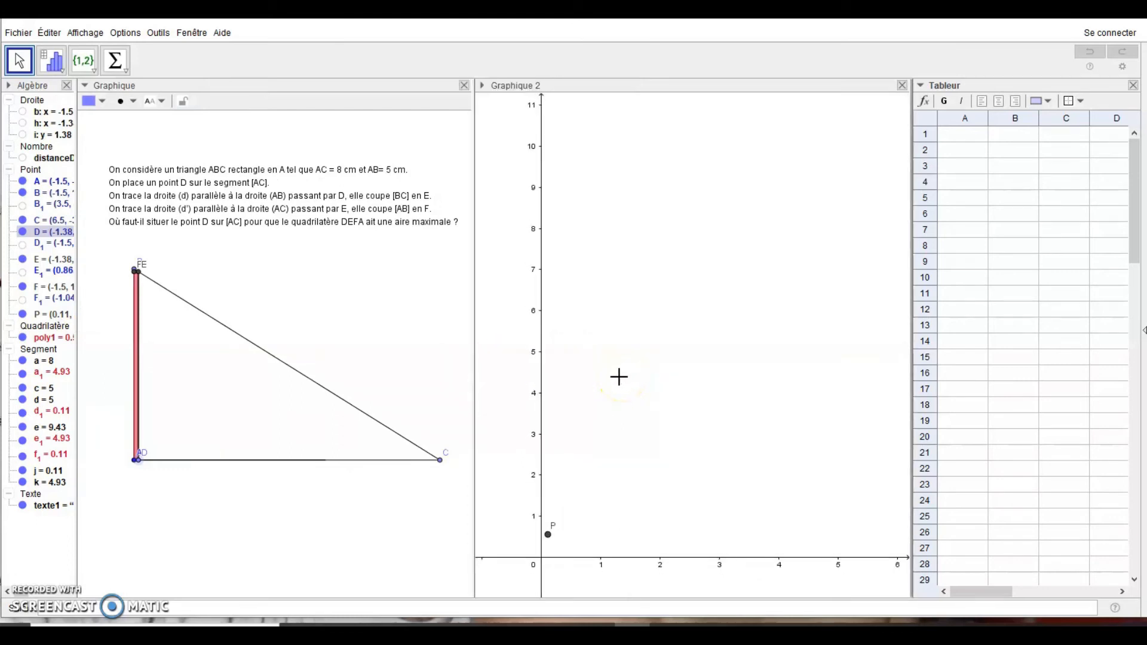
{"action": "scroll", "coordinate": [604, 374], "scroll_direction": "down", "scroll_amount": 2}
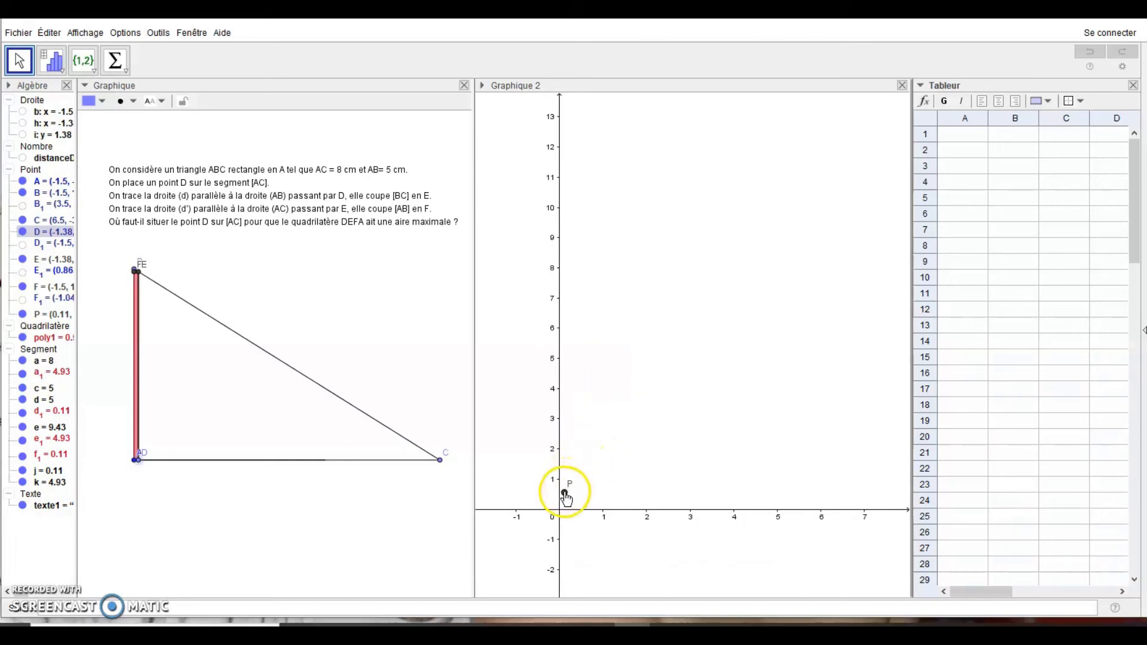
Set point P to record its coordinates in the spreadsheet with Enregistrer dans Tableur
{"action": "left_click", "coordinate": [566, 495]}
{"action": "right_click", "coordinate": [566, 496]}
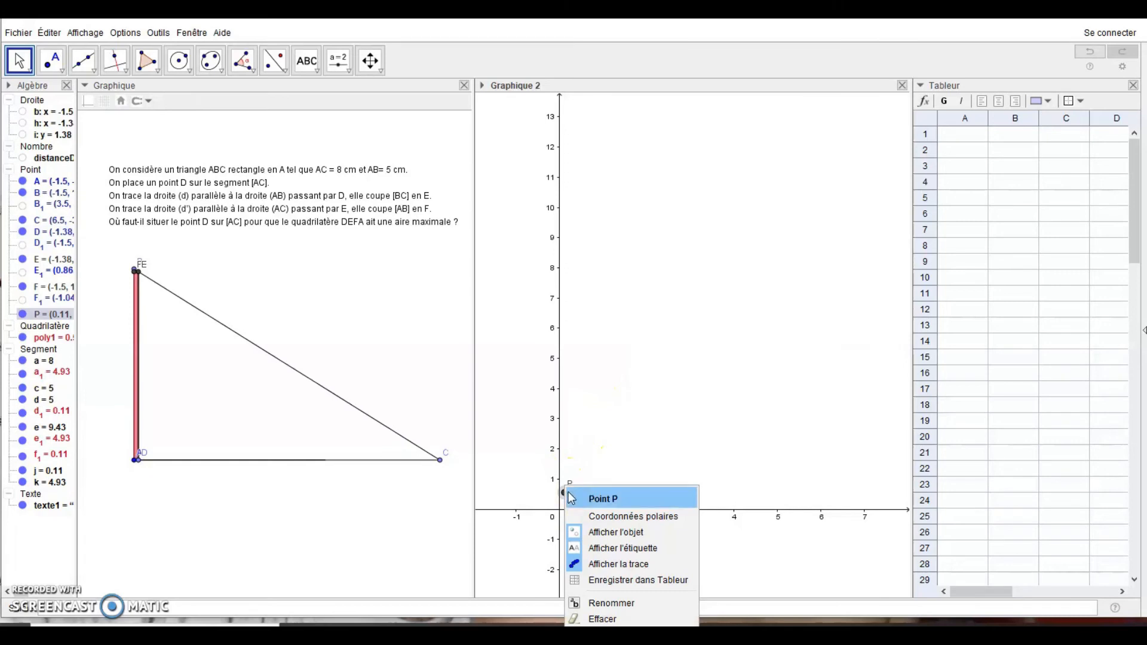
{"action": "left_click", "coordinate": [591, 577]}
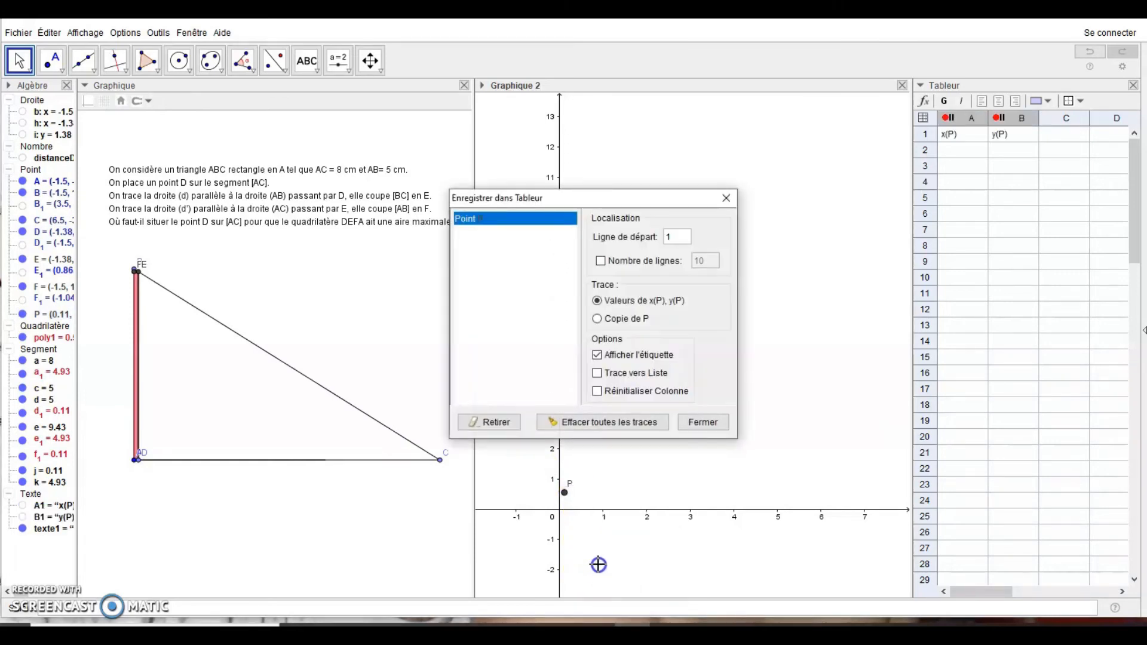
{"action": "left_click", "coordinate": [706, 422]}
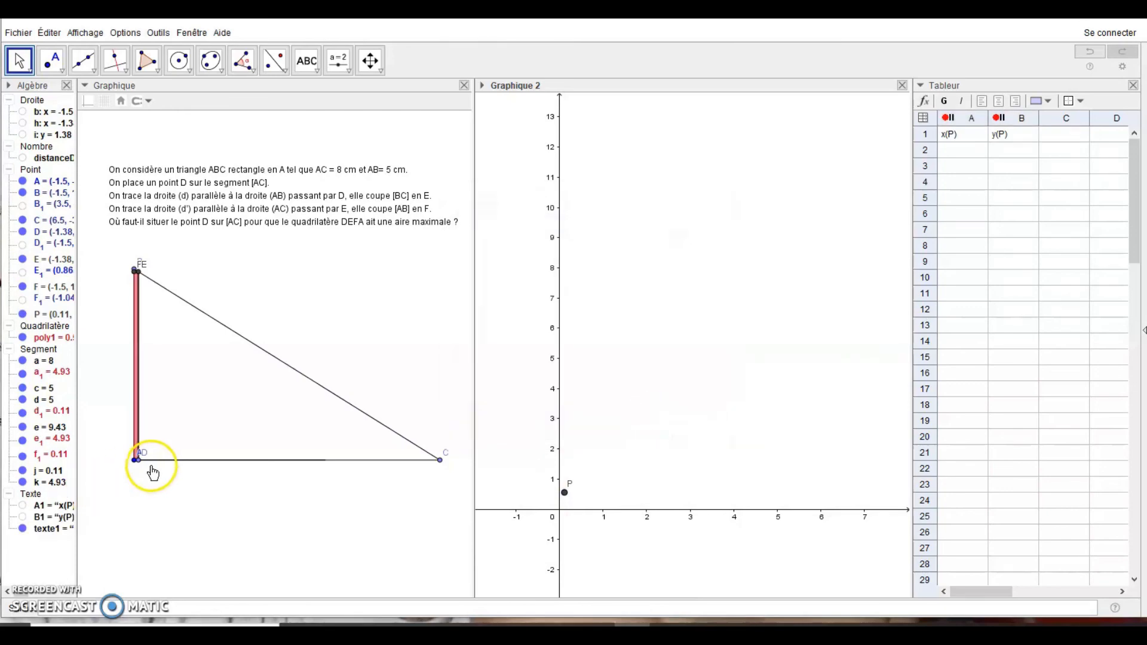
Slide D along [AC] to fill columns A and B with x(P), y(P) up to row 84
{"action": "left_click_drag", "start_coordinate": [141, 463], "coordinate": [258, 460]}
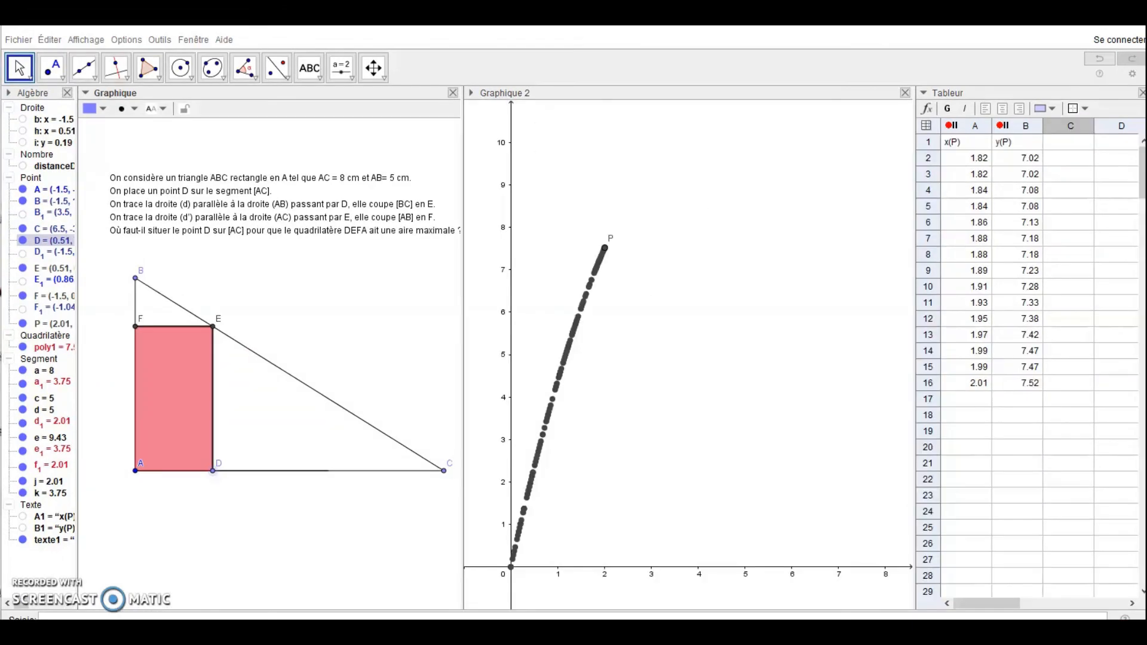
{"action": "left_click", "coordinate": [218, 461]}
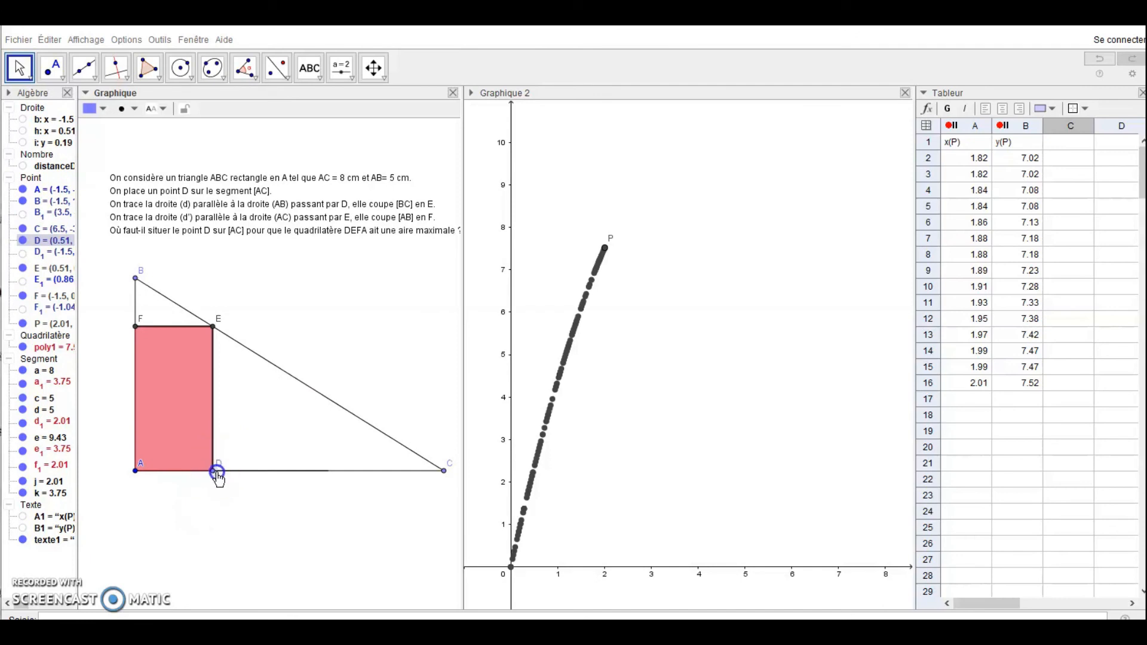
{"action": "left_click_drag", "start_coordinate": [226, 478], "coordinate": [266, 479]}
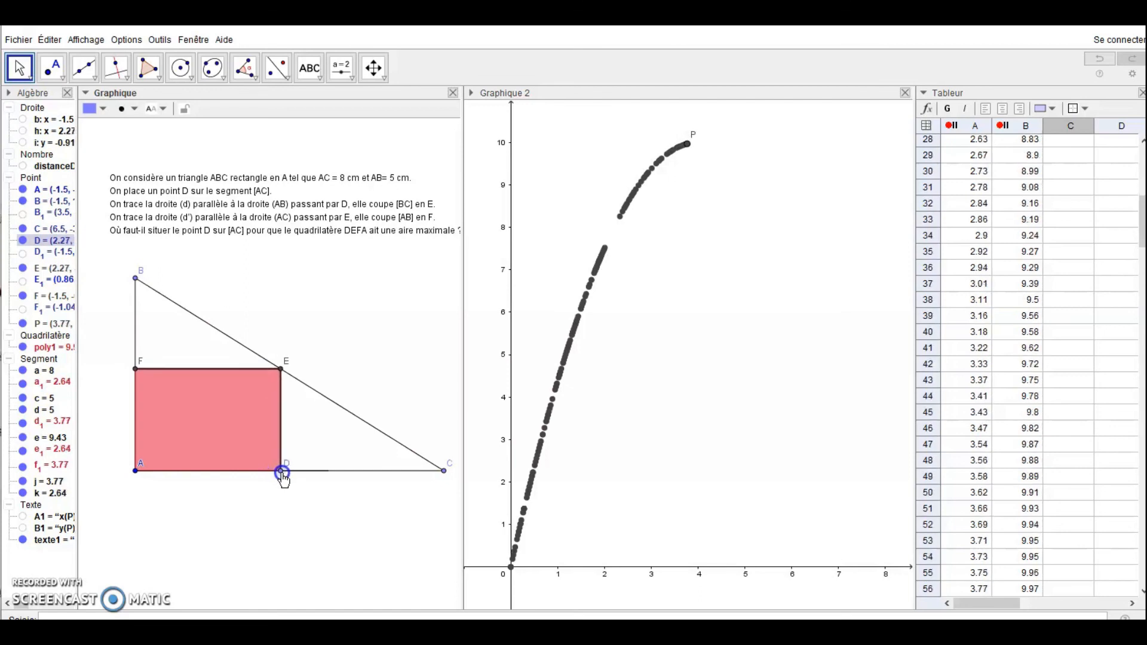
{"action": "left_click_drag", "start_coordinate": [284, 481], "coordinate": [309, 484]}
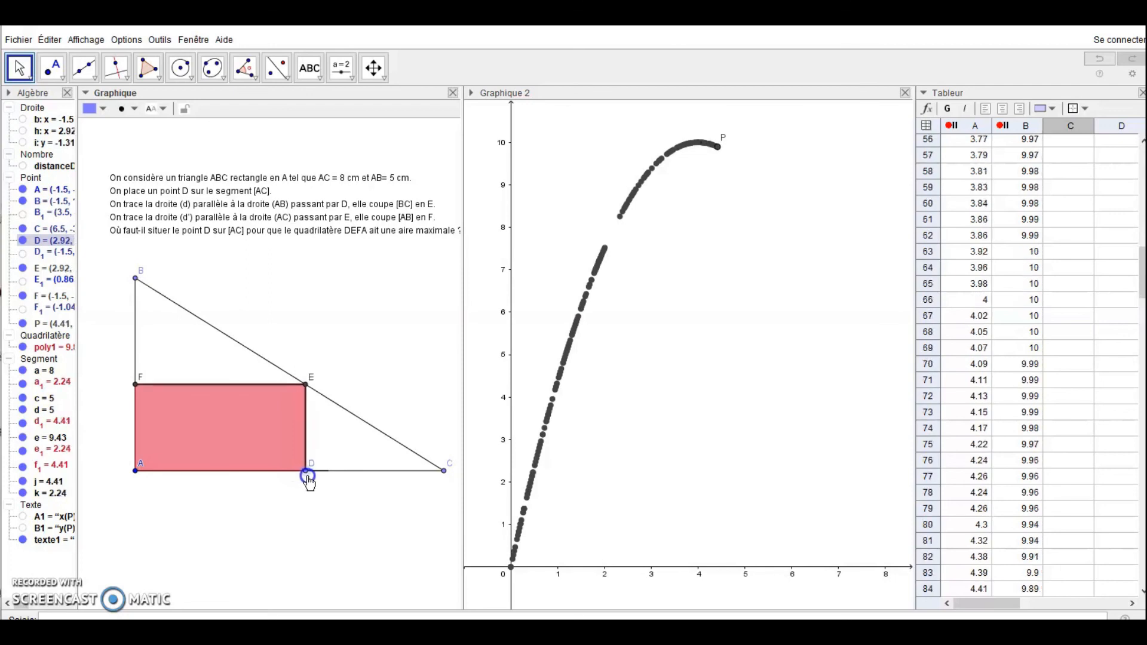